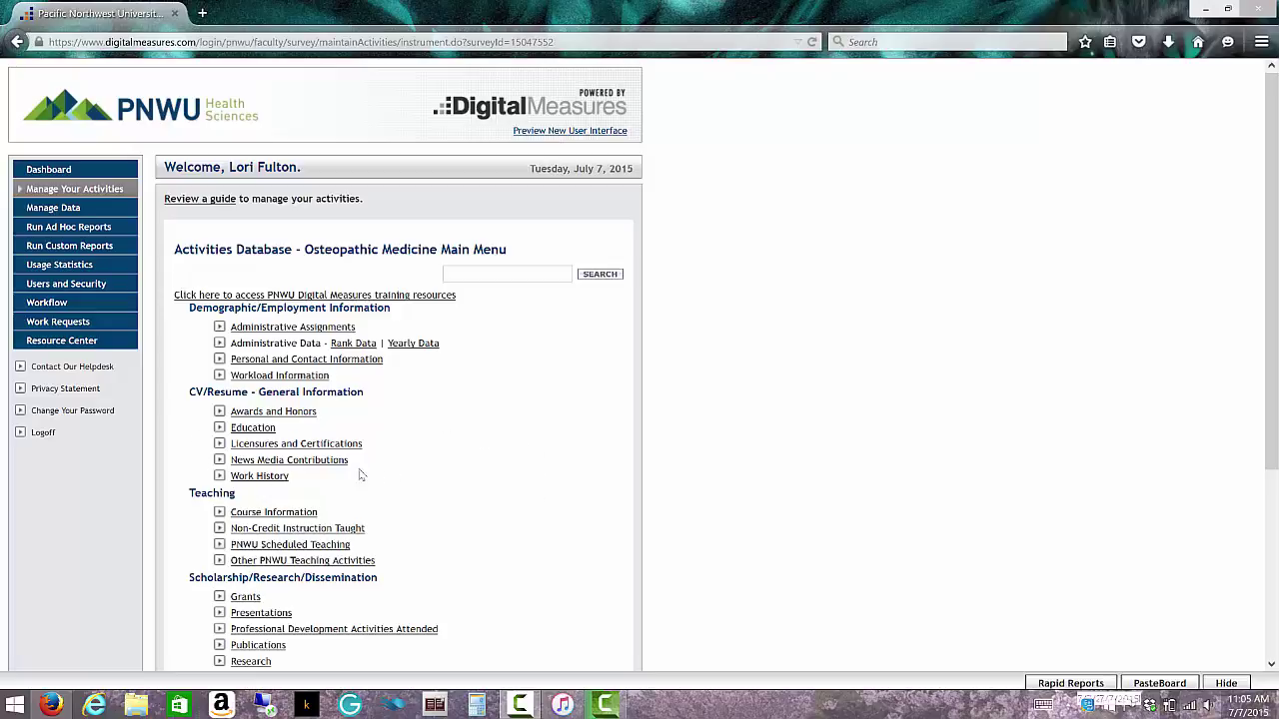
- Open the August 2014 Newspaper record under News Media Contributions, review its media type options, and return without saving
{"action": "left_click", "coordinate": [255, 464]}
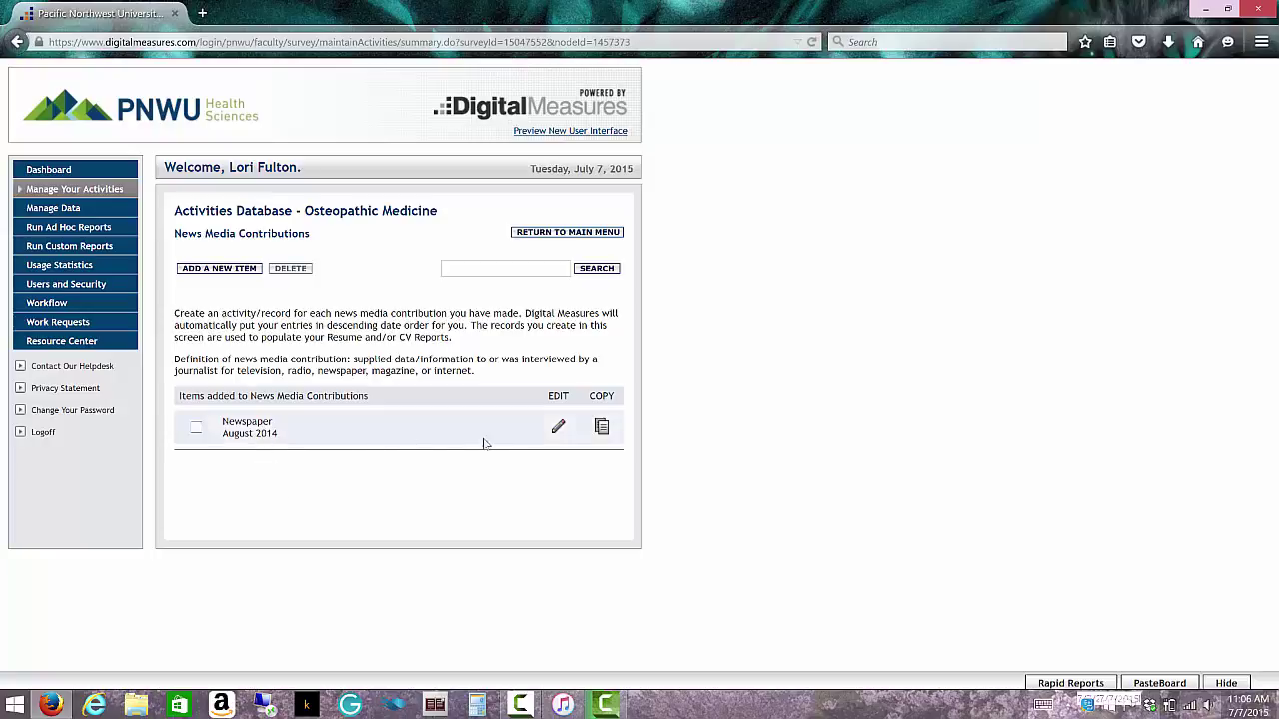
{"action": "left_click", "coordinate": [559, 428]}
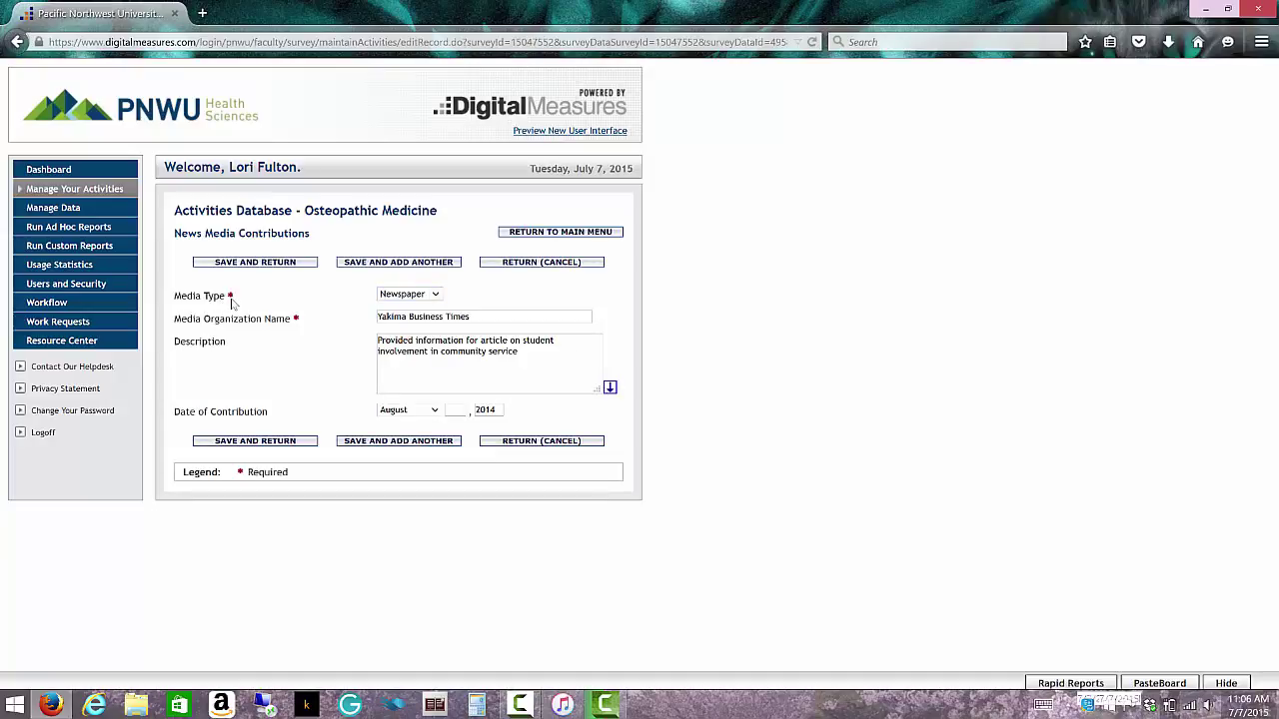
{"action": "left_click", "coordinate": [437, 296]}
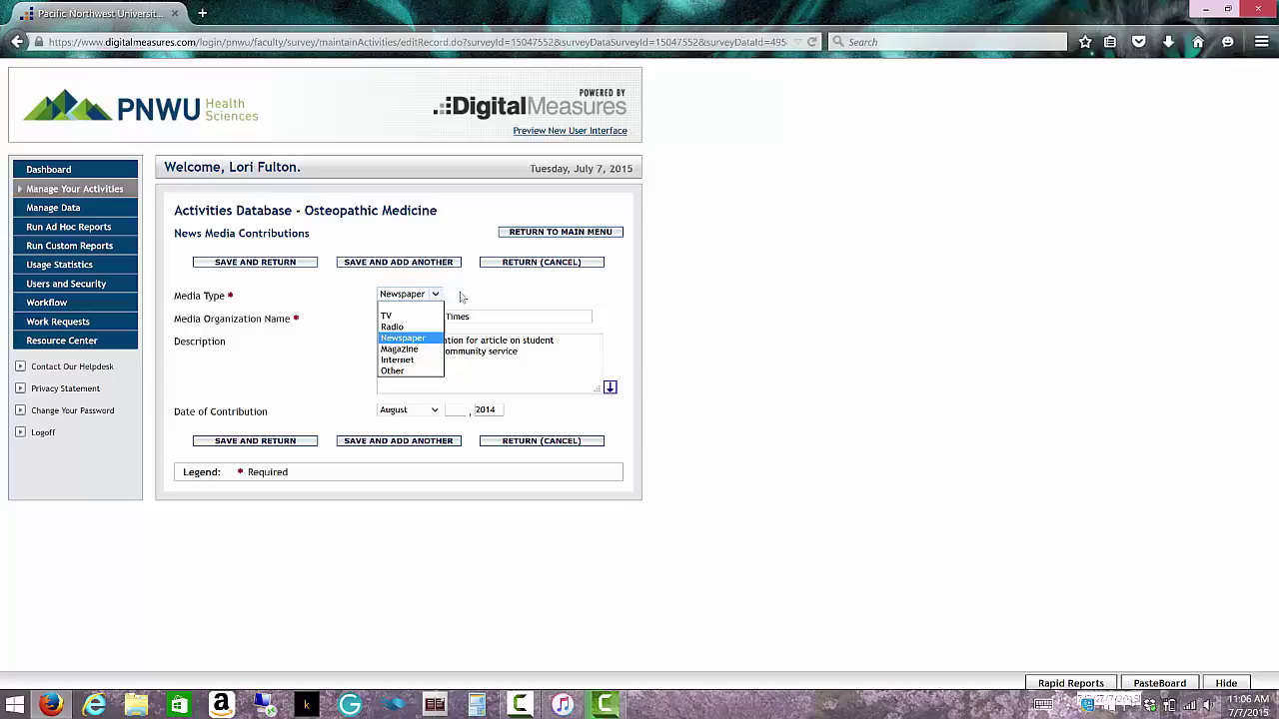
{"action": "left_click", "coordinate": [459, 299]}
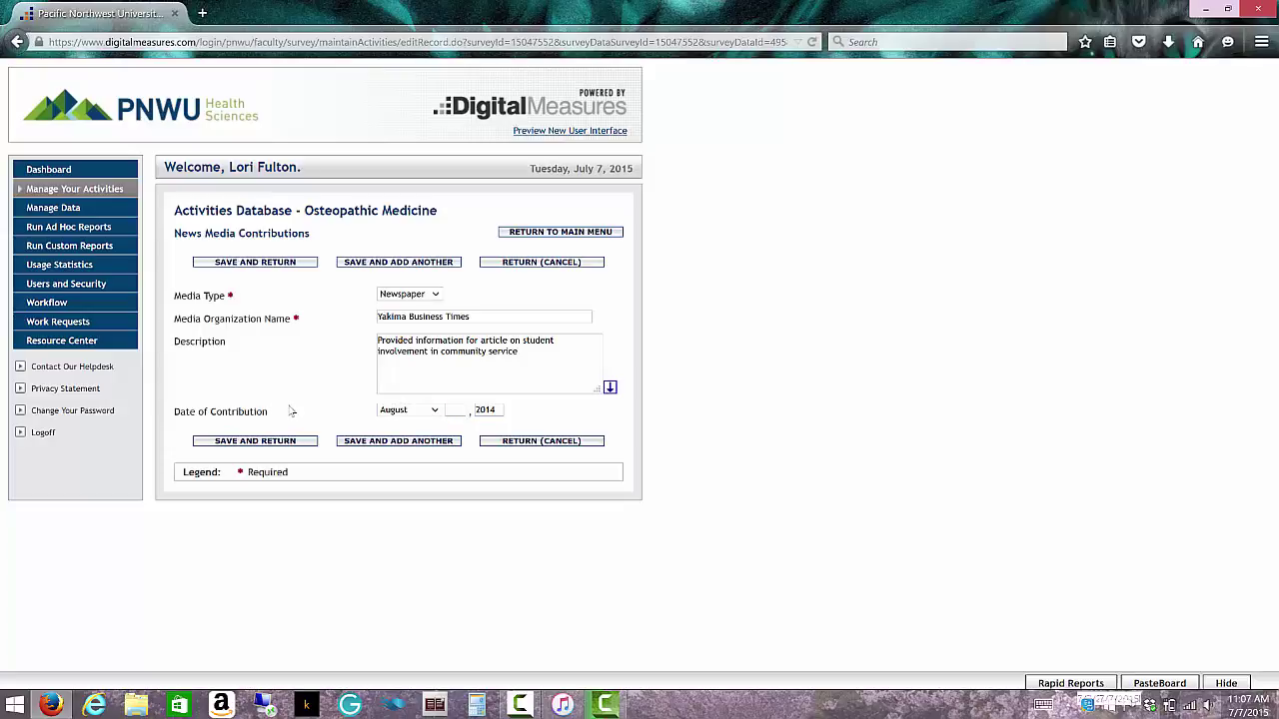
{"action": "left_click", "coordinate": [583, 442]}
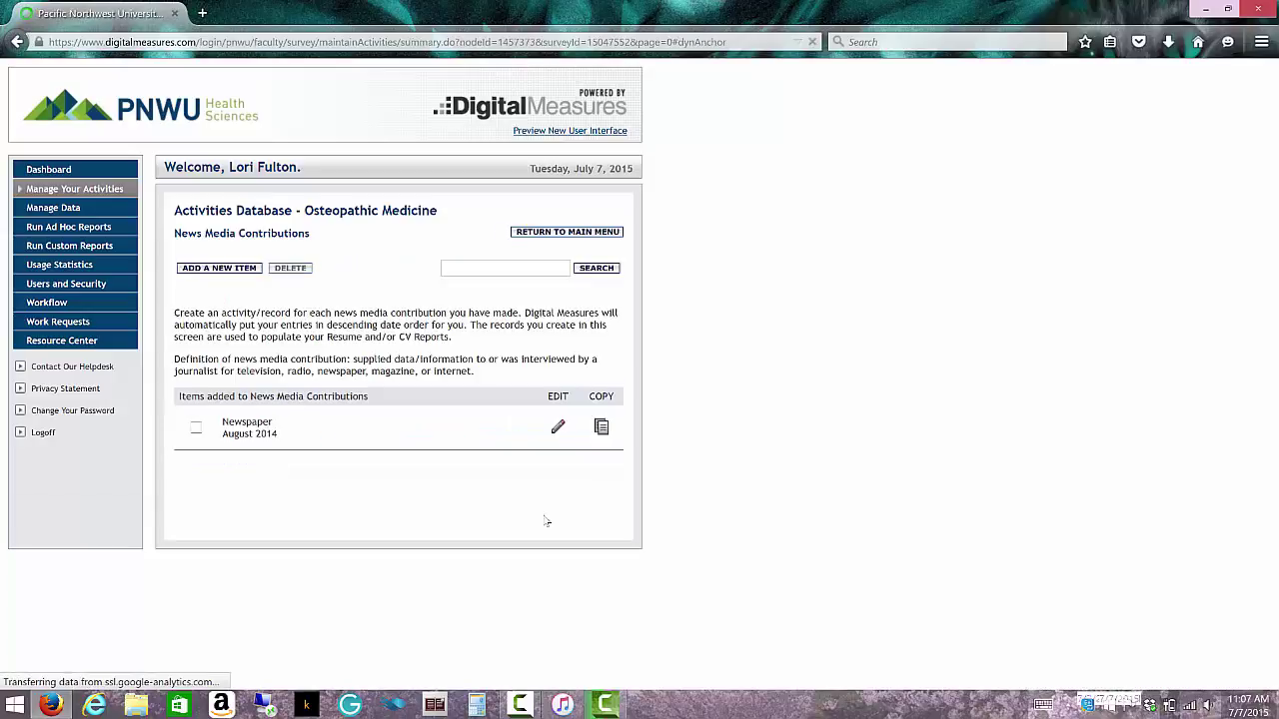
- Add a new news media contribution with Internet as its media type
{"action": "left_click", "coordinate": [219, 270]}
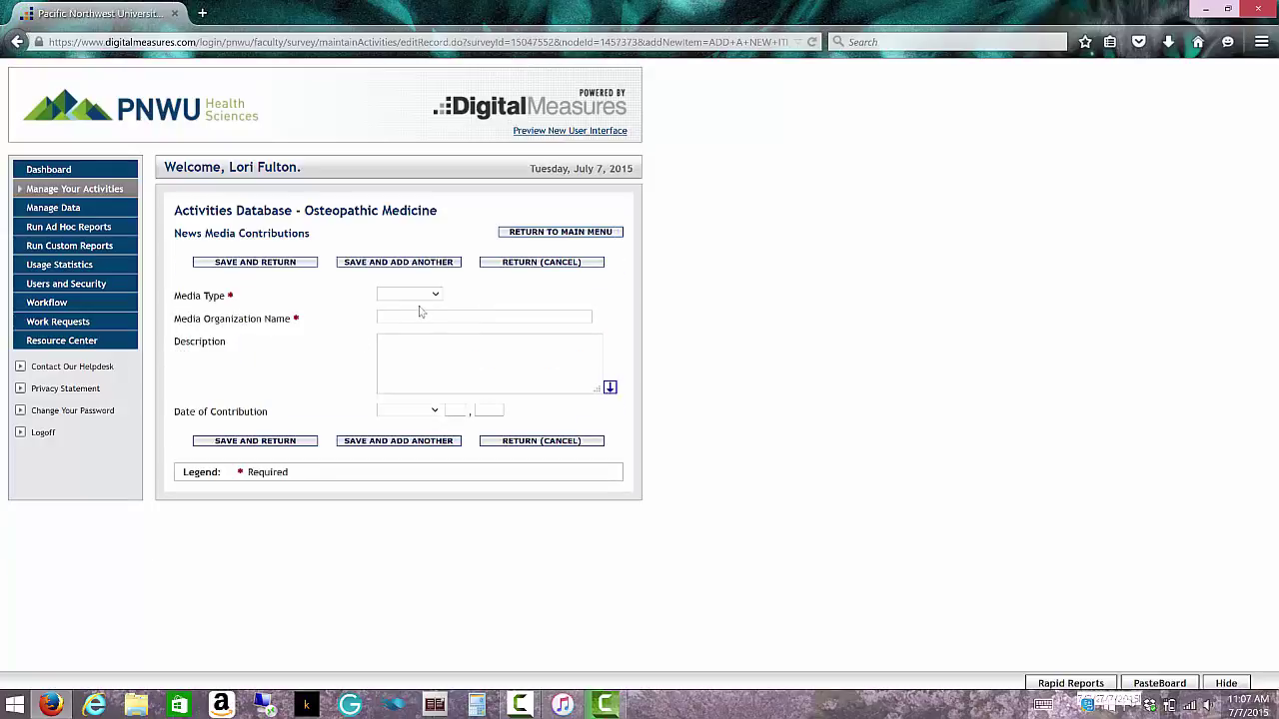
{"action": "left_click", "coordinate": [437, 294]}
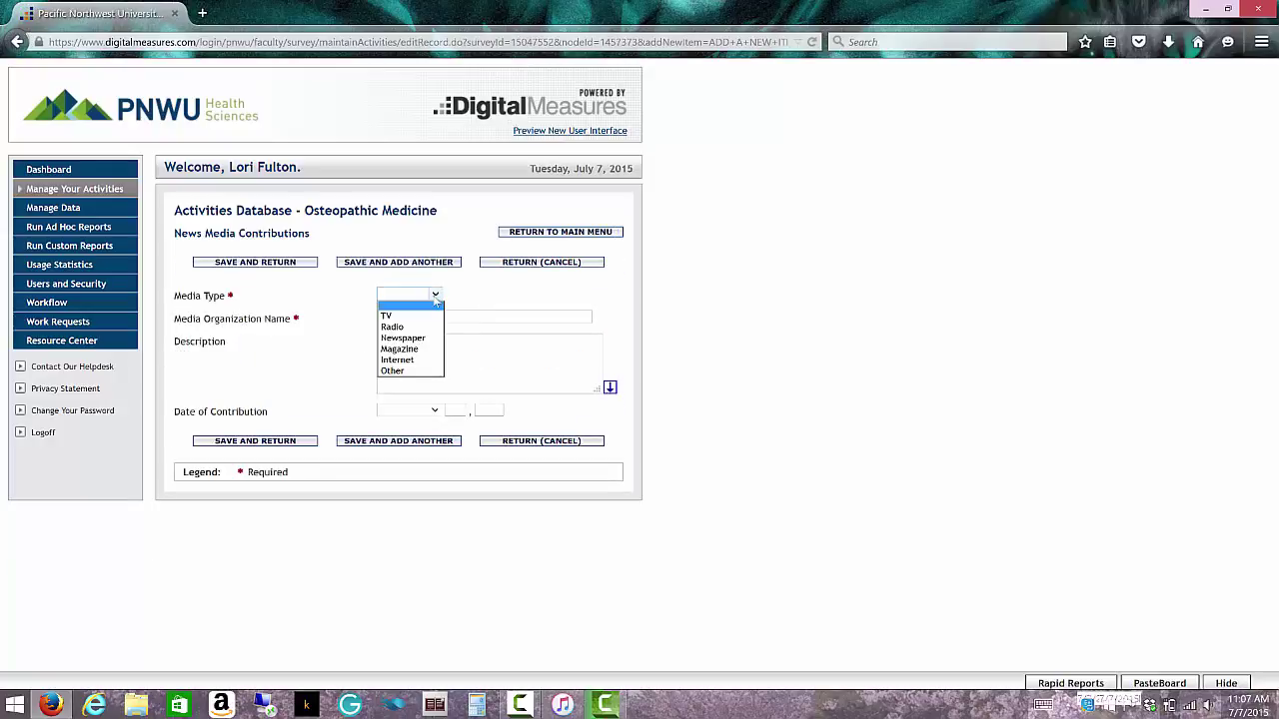
{"action": "left_click", "coordinate": [427, 360]}
- Enter "Association of Insitutional Research" as the media organization name and "Provided Information for a web article" as the description
{"action": "left_click", "coordinate": [435, 317]}
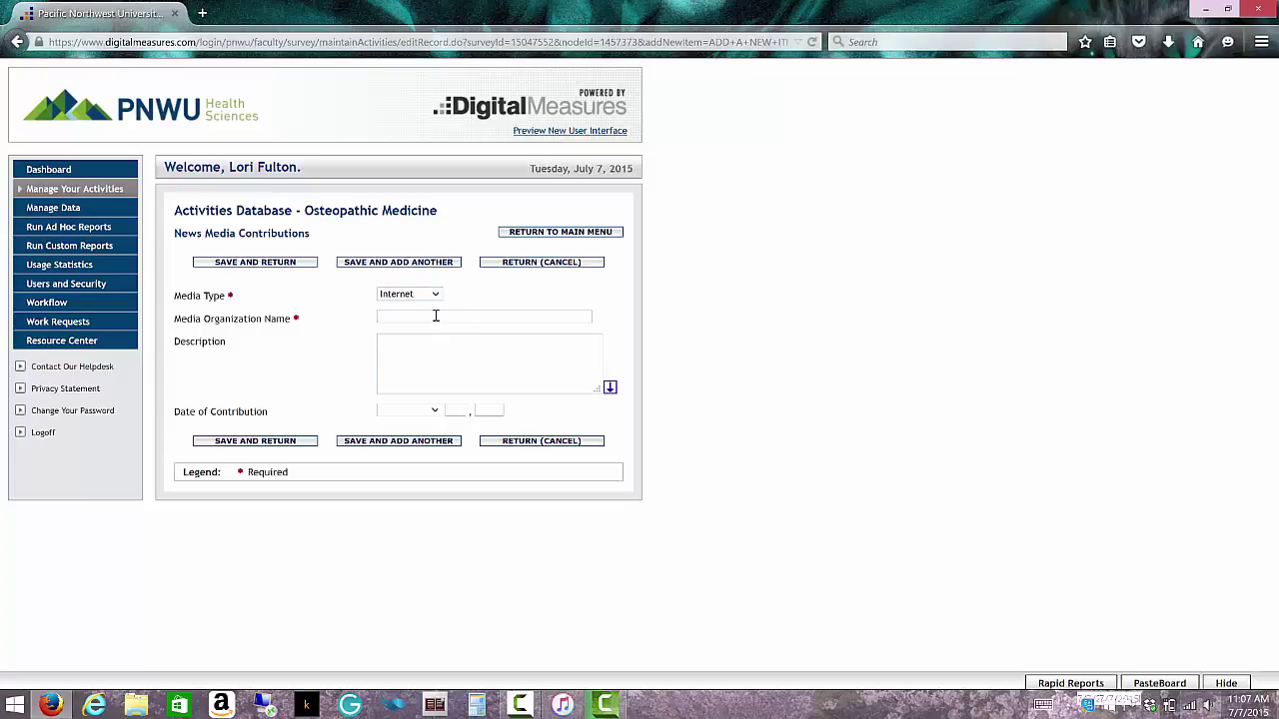
{"action": "type", "text": "Association of Insitutional Research Jour"}
{"action": "key", "text": "BackSpace"}
{"action": "key", "text": "BackSpace"}
{"action": "key", "text": "BackSpace"}
{"action": "key", "text": "BackSpace"}
{"action": "type", "text": "Web Article"}
{"action": "key", "text": "BackSpace"}
{"action": "key", "text": "BackSpace"}
{"action": "key", "text": "BackSpace"}
{"action": "key", "text": "BackSpace"}
{"action": "key", "text": "BackSpace"}
{"action": "key", "text": "BackSpace"}
{"action": "key", "text": "BackSpace"}
{"action": "key", "text": "BackSpace"}
{"action": "key", "text": "BackSpace"}
{"action": "key", "text": "BackSpace"}
{"action": "key", "text": "BackSpace"}
{"action": "key", "text": "BackSpace"}
{"action": "left_click", "coordinate": [435, 341]}
{"action": "type", "text": "Provided Information for a we"}
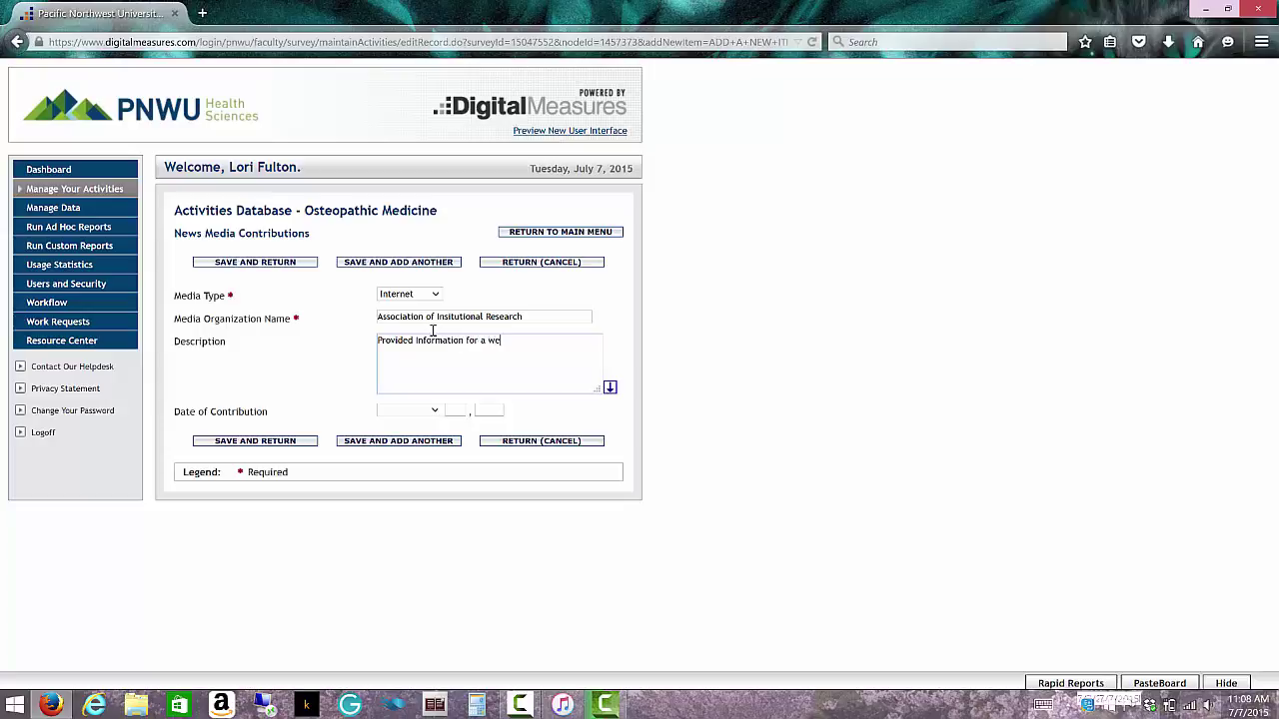
{"action": "type", "text": "b article"}
- Set the date of contribution to May 2015, then save the record and return to the list
{"action": "left_click", "coordinate": [435, 413]}
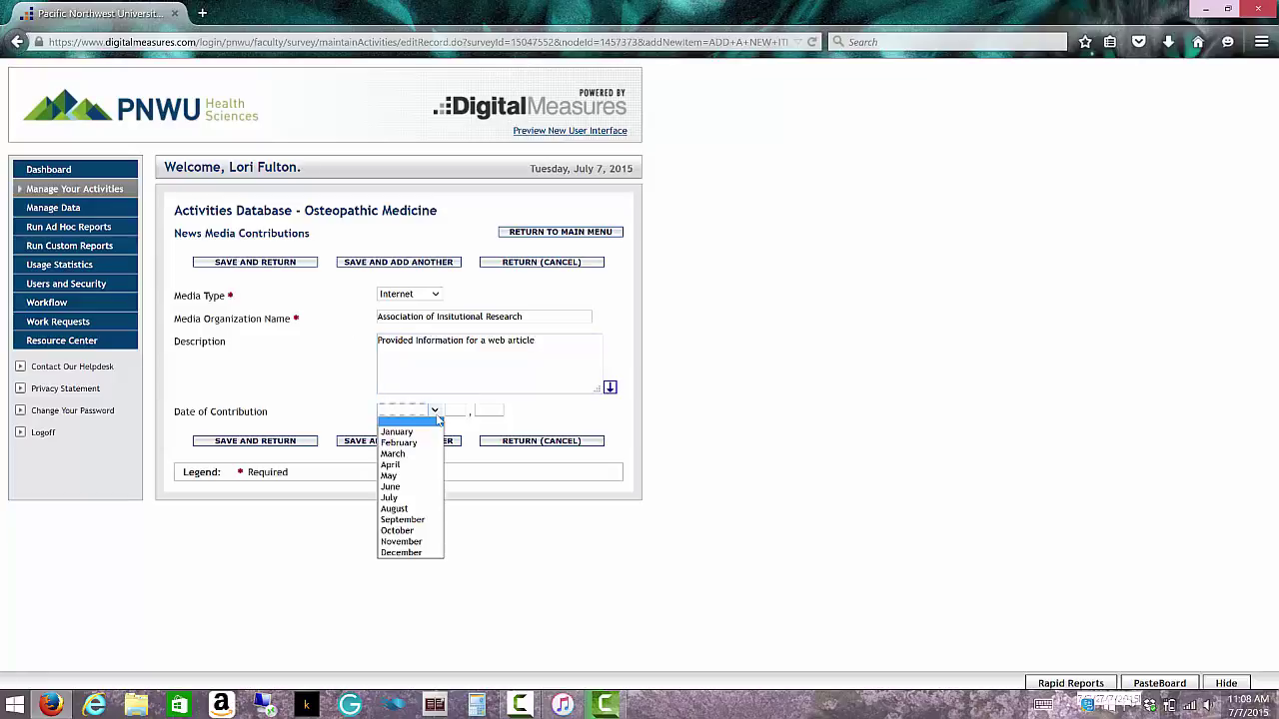
{"action": "left_click", "coordinate": [417, 475]}
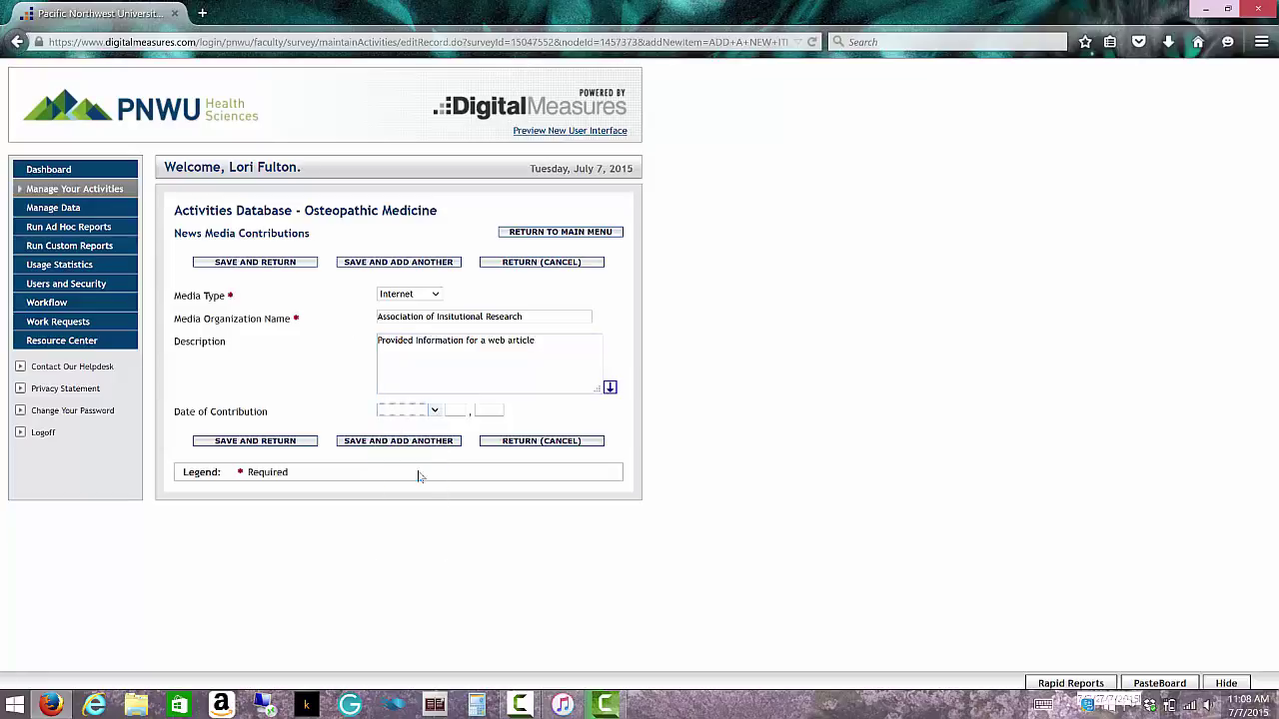
{"action": "left_click", "coordinate": [499, 408]}
{"action": "type", "text": "2015"}
{"action": "left_click", "coordinate": [258, 447]}
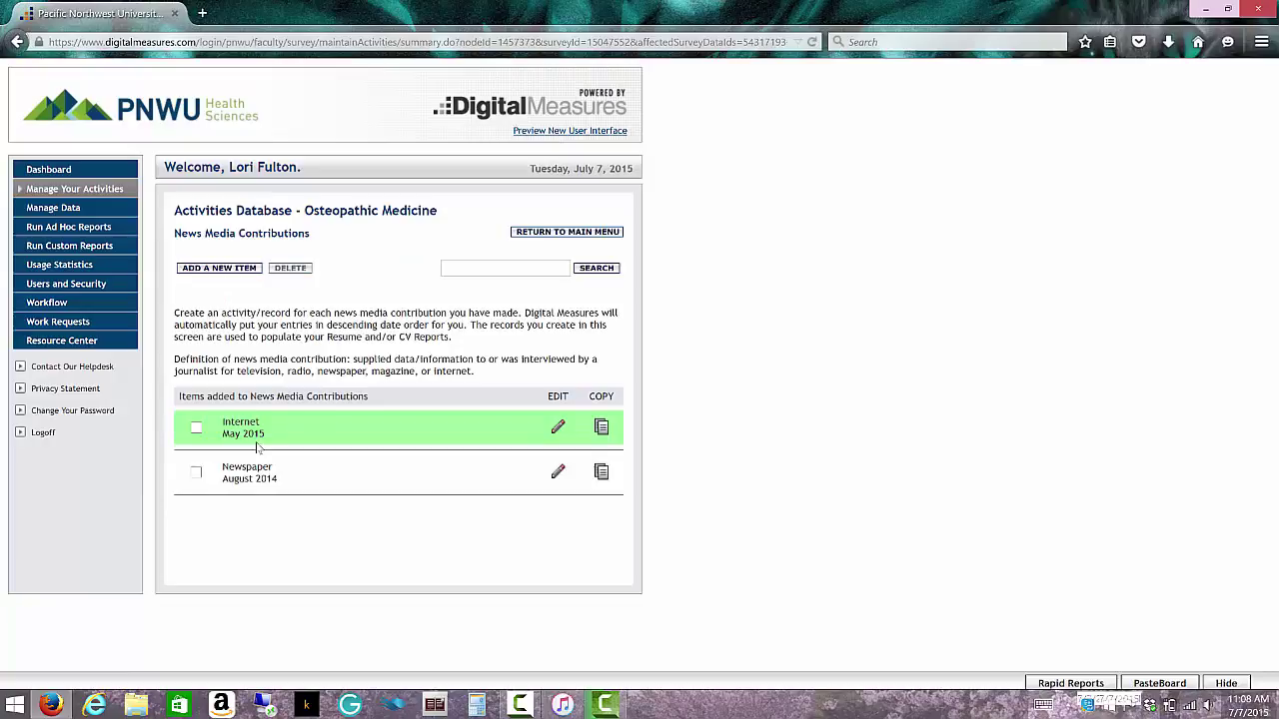
- Open the May 2015 Internet record, save it to add another contribution, and choose TV as the new record's media type
{"action": "left_click", "coordinate": [559, 427]}
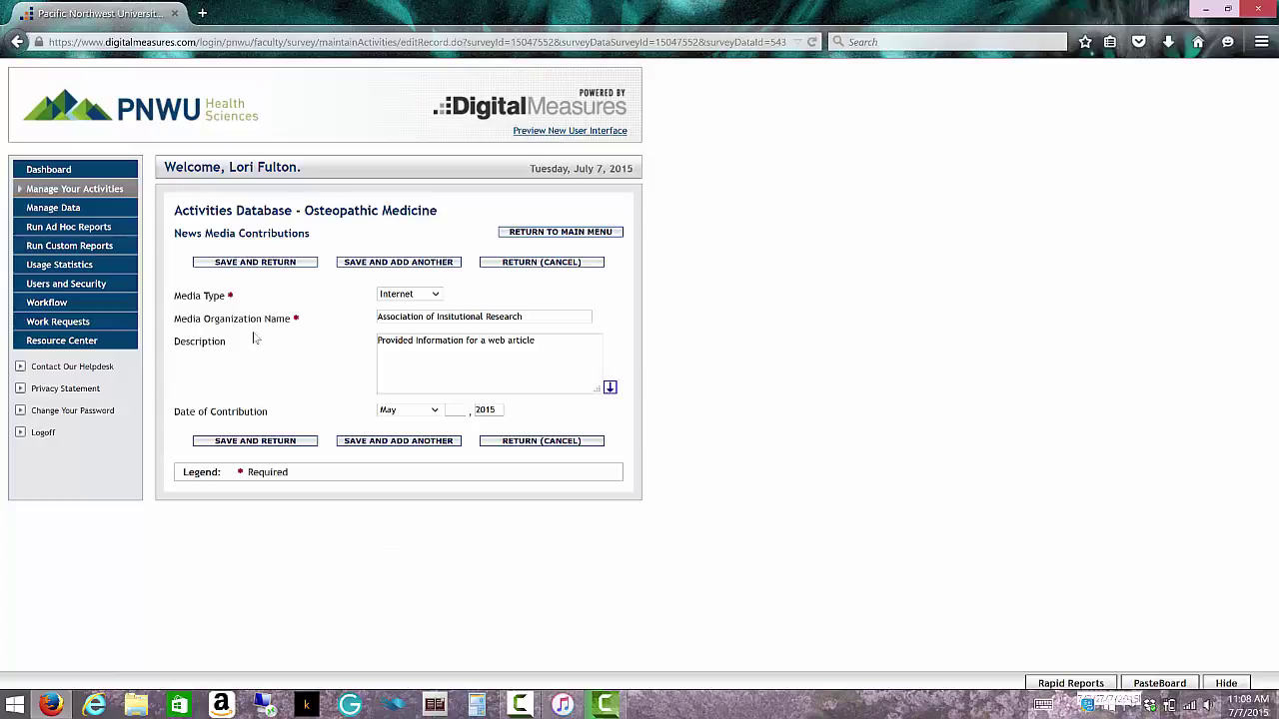
{"action": "left_click", "coordinate": [376, 442]}
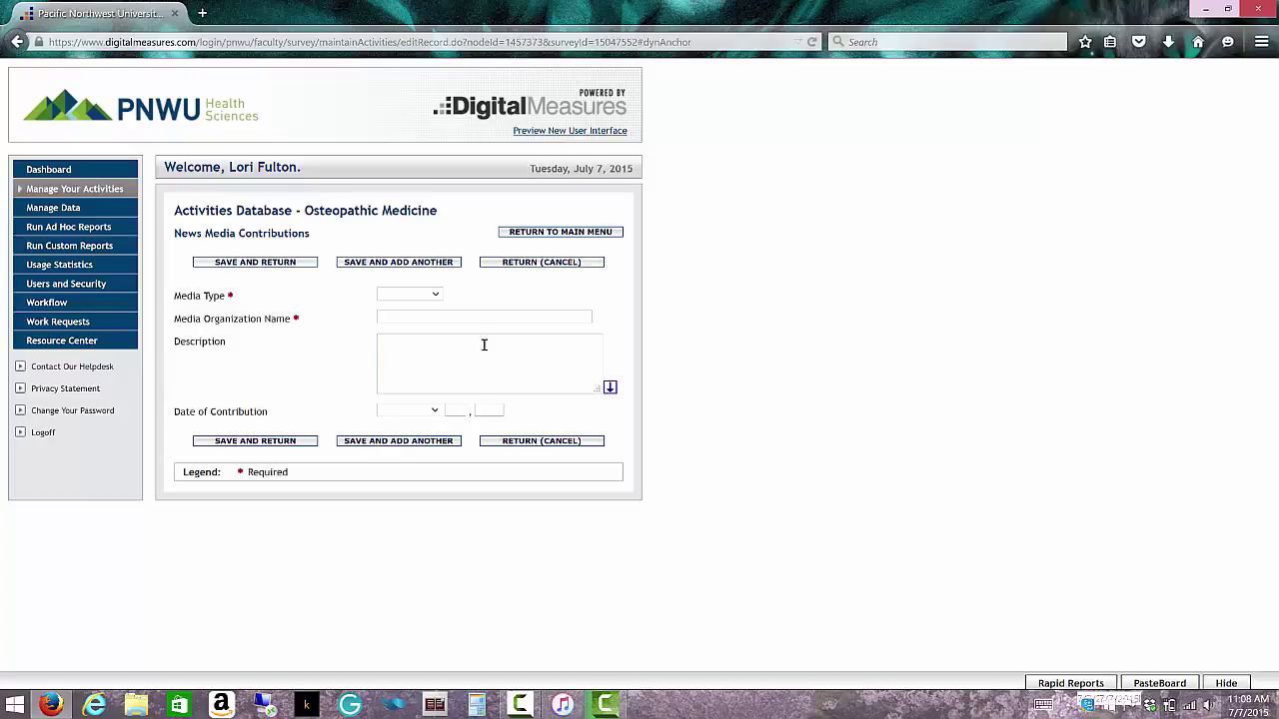
{"action": "left_click", "coordinate": [436, 296]}
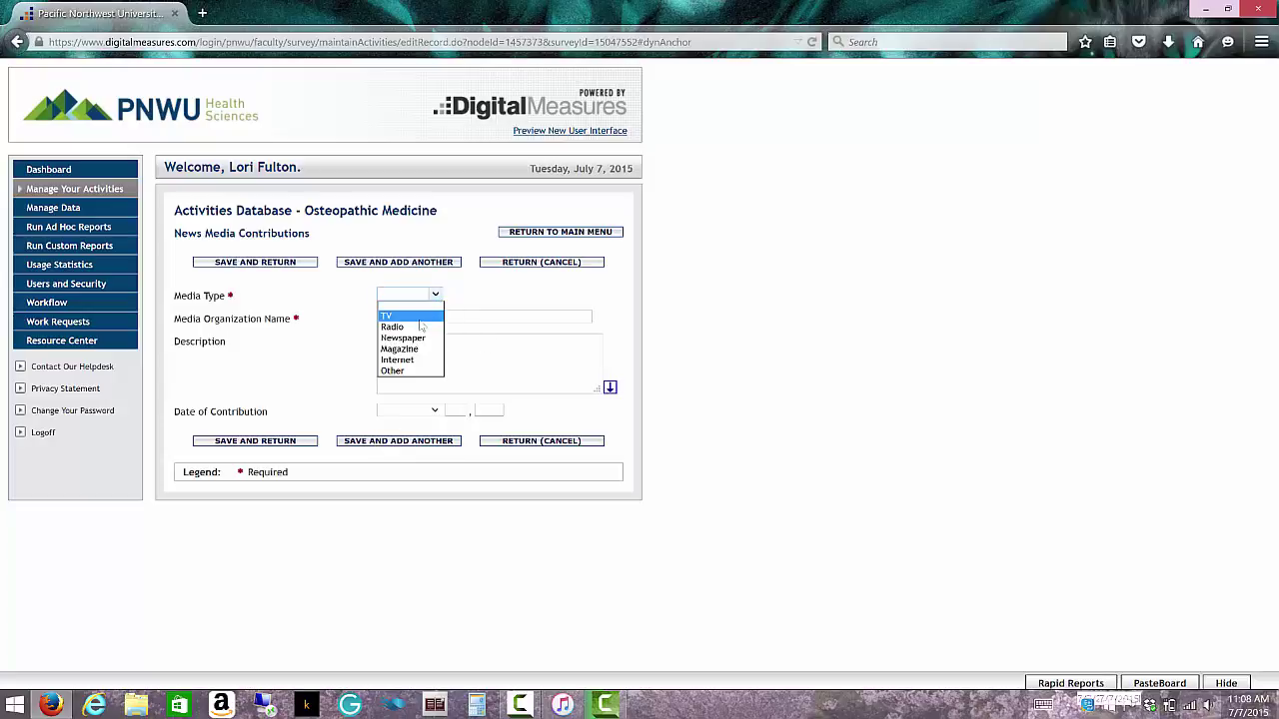
{"action": "left_click", "coordinate": [419, 316]}
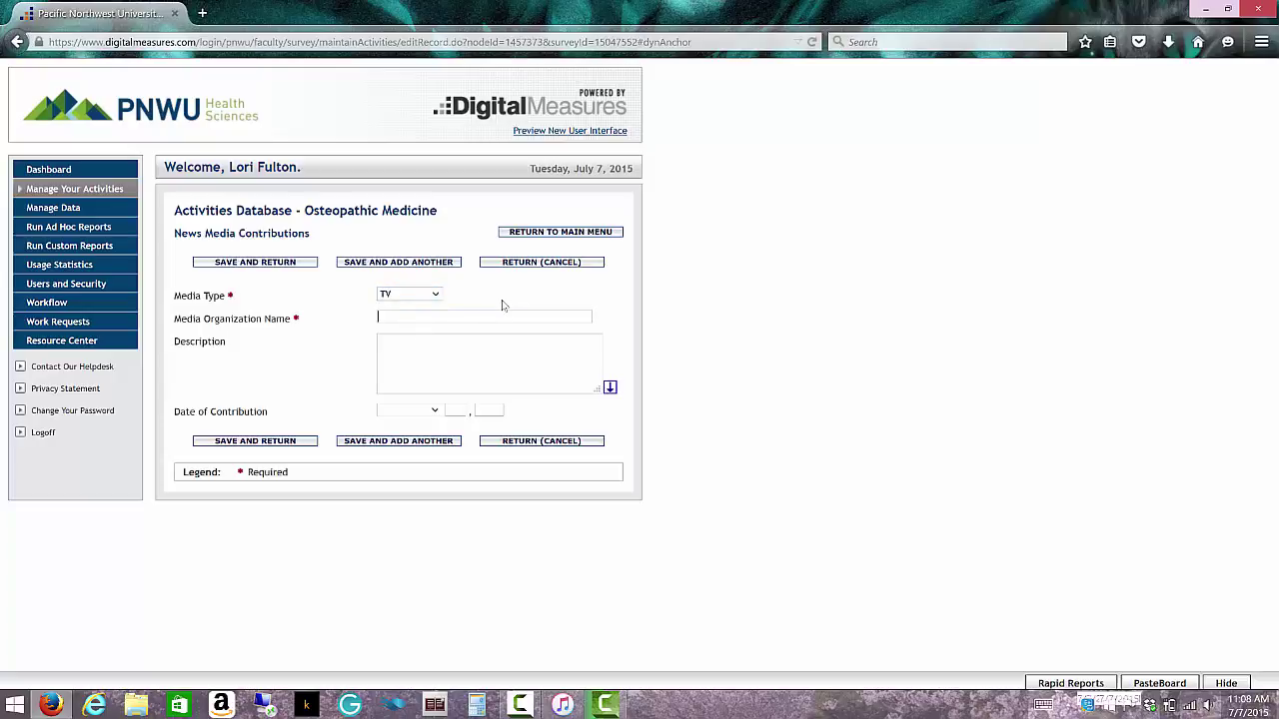
- Enter "KNDO" as the media organization name and "Interviewed for a television broadcast" as the description
{"action": "type", "text": "Test T"}
{"action": "key", "text": "BackSpace"}
{"action": "key", "text": "BackSpace"}
{"action": "key", "text": "BackSpace"}
{"action": "key", "text": "BackSpace"}
{"action": "key", "text": "BackSpace"}
{"action": "key", "text": "BackSpace"}
{"action": "type", "text": "KNDO"}
{"action": "left_click", "coordinate": [490, 357]}
{"action": "type", "text": "interviewd"}
{"action": "key", "text": "BackSpace"}
{"action": "type", "text": "ed for a"}
- Set the TV contribution's date to June 2015, then save the record and return to the list
{"action": "left_click", "coordinate": [434, 411]}
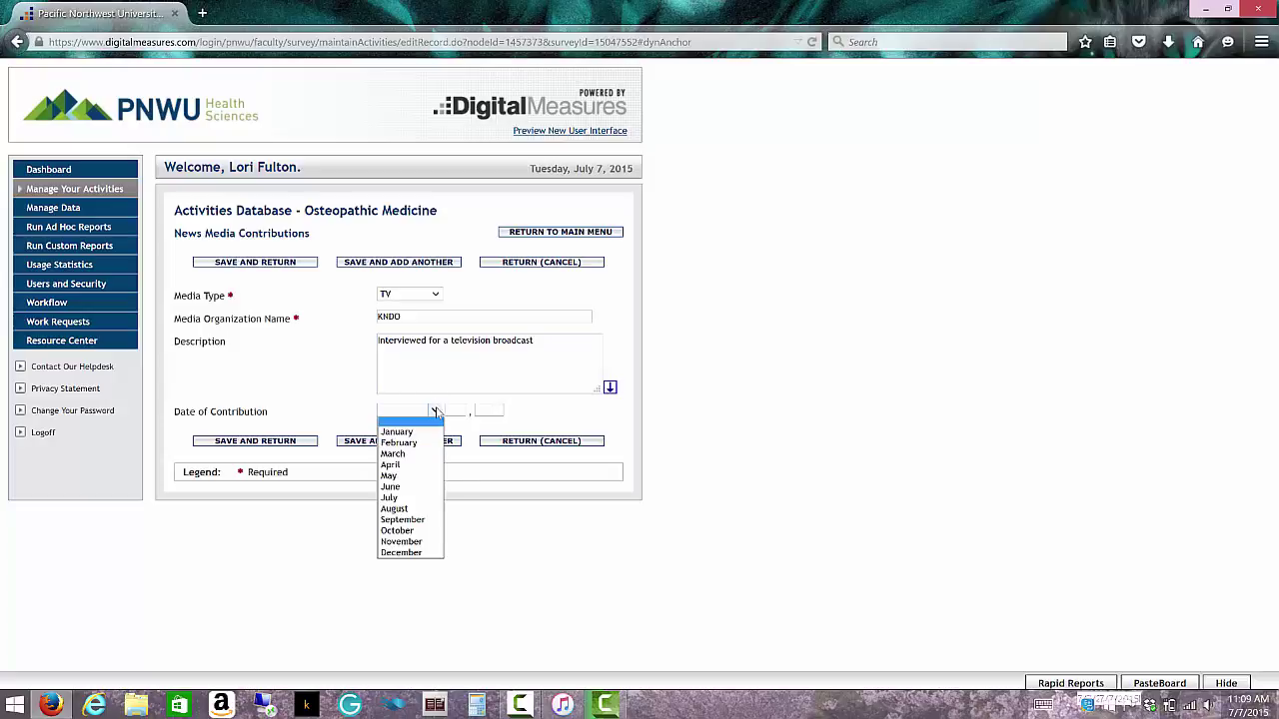
{"action": "left_click", "coordinate": [394, 487]}
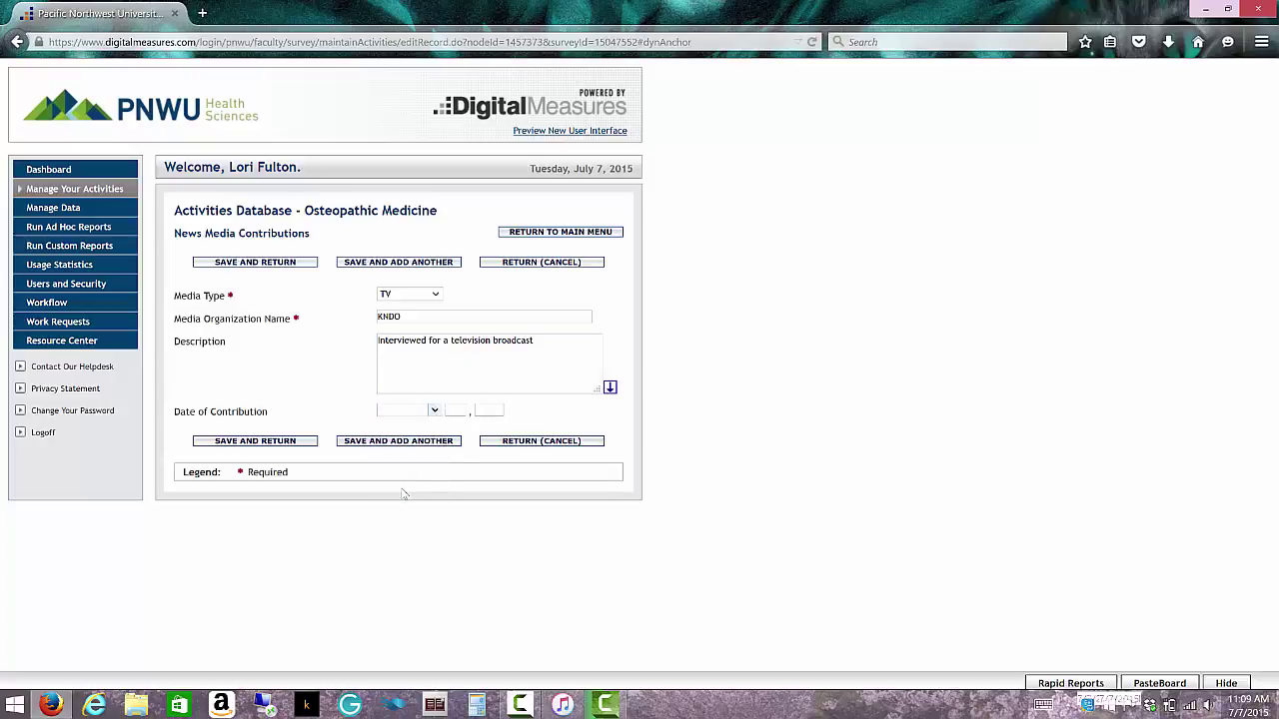
{"action": "left_click", "coordinate": [492, 410]}
{"action": "type", "text": "2"}
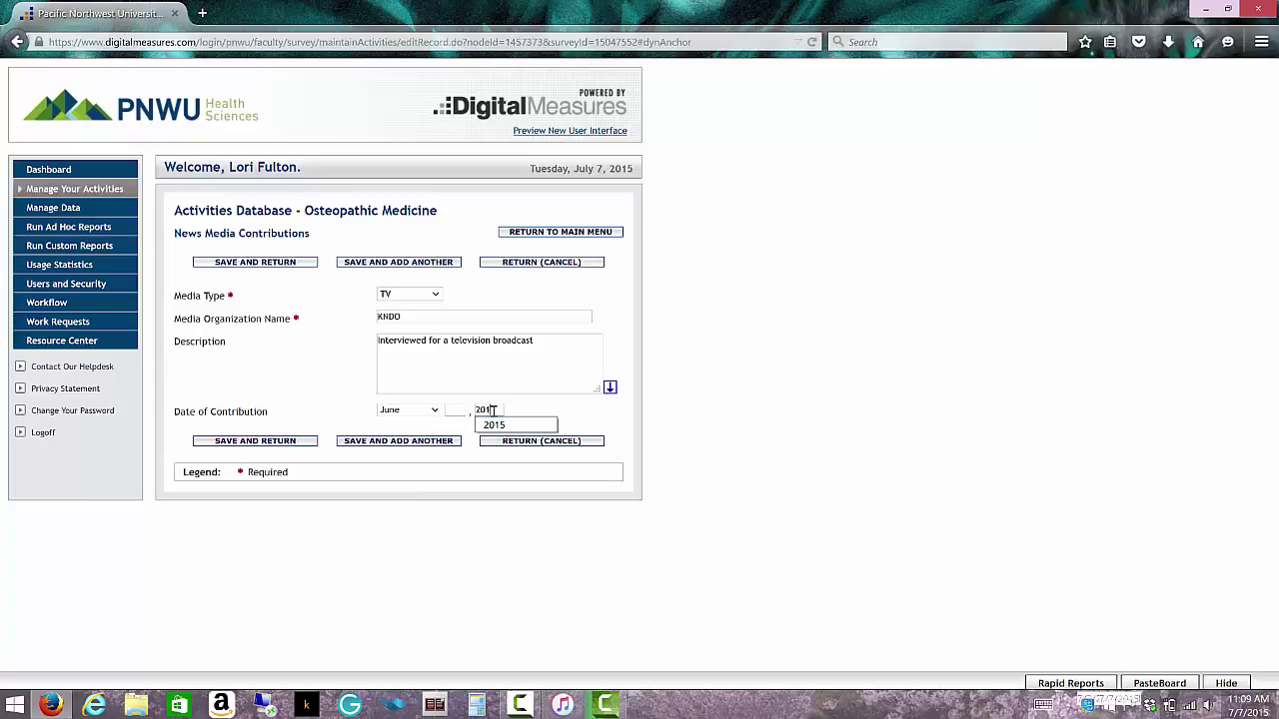
{"action": "type", "text": "015"}
{"action": "left_click", "coordinate": [310, 444]}
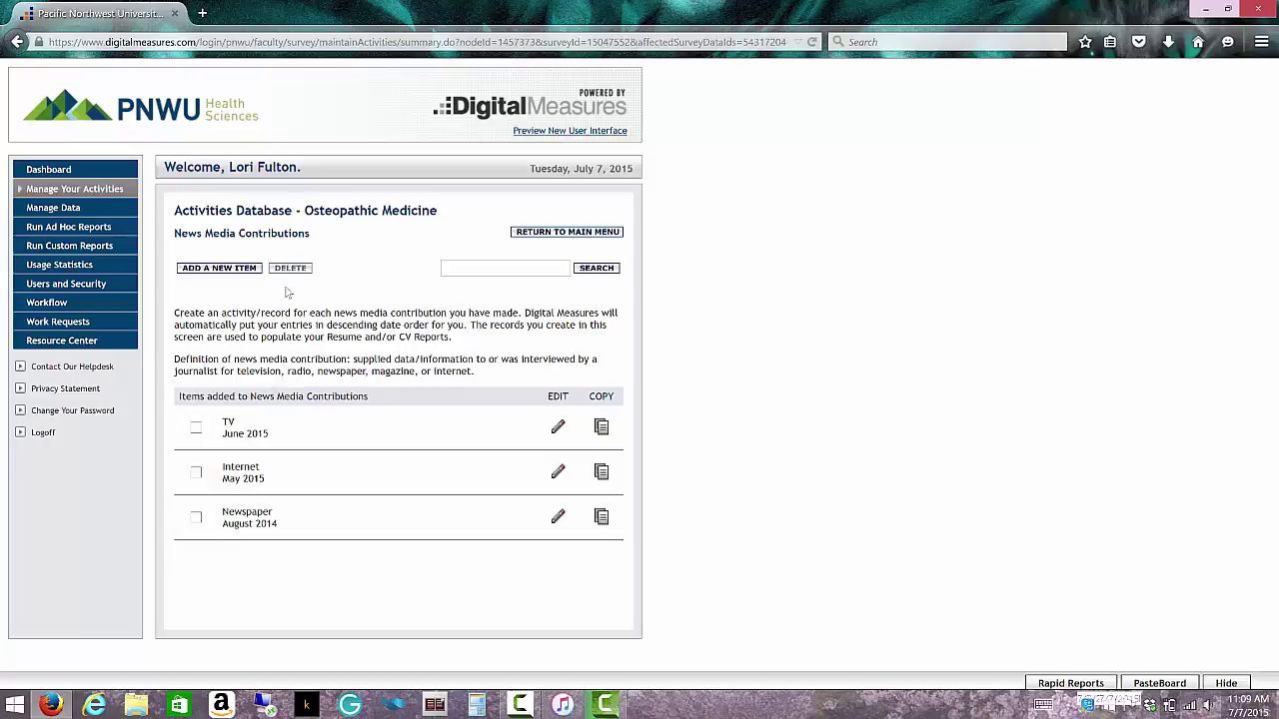
- Delete the June 2015 TV record and the May 2015 Internet record from the contributions list
{"action": "left_click", "coordinate": [197, 428]}
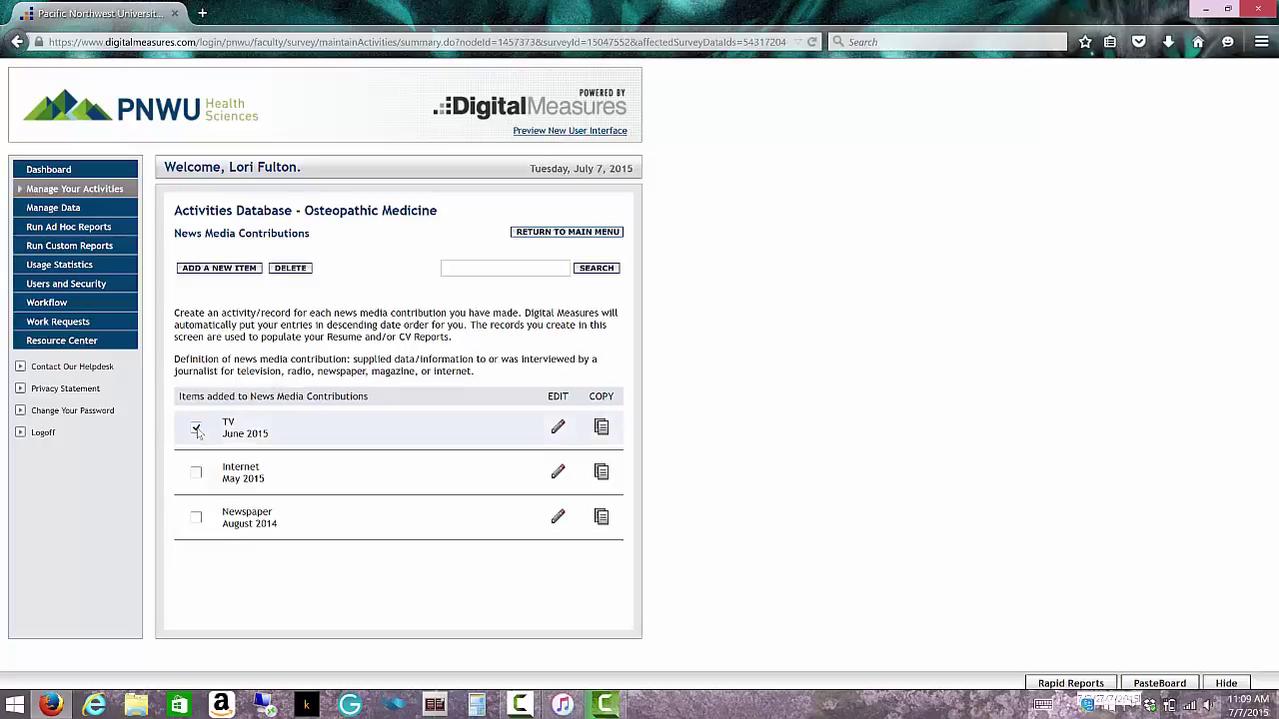
{"action": "left_click", "coordinate": [197, 473]}
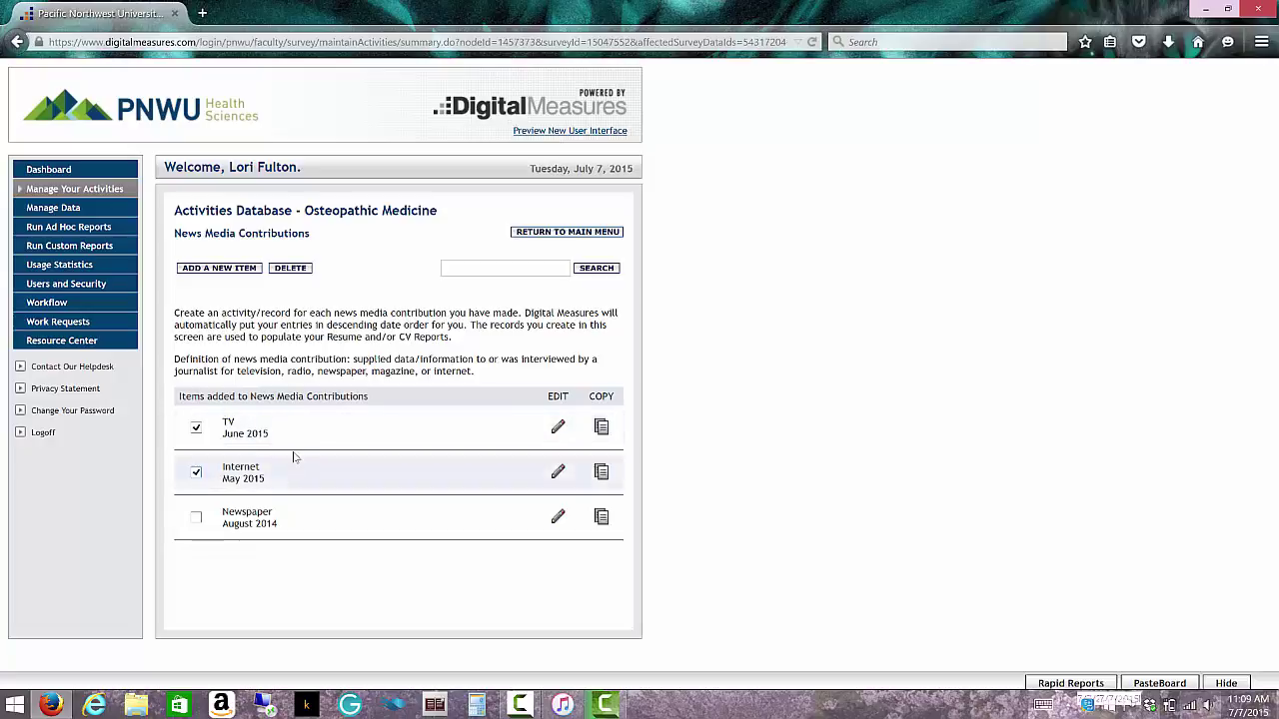
{"action": "left_click", "coordinate": [197, 473]}
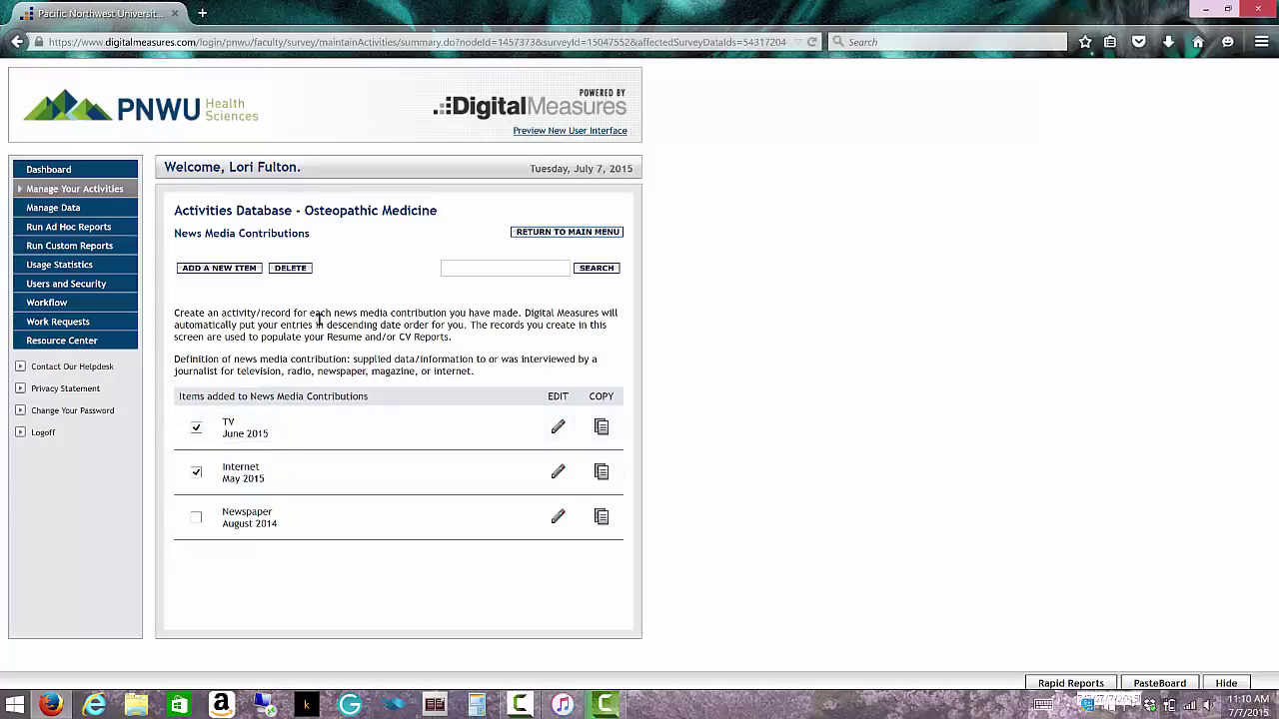
{"action": "left_click", "coordinate": [291, 267]}
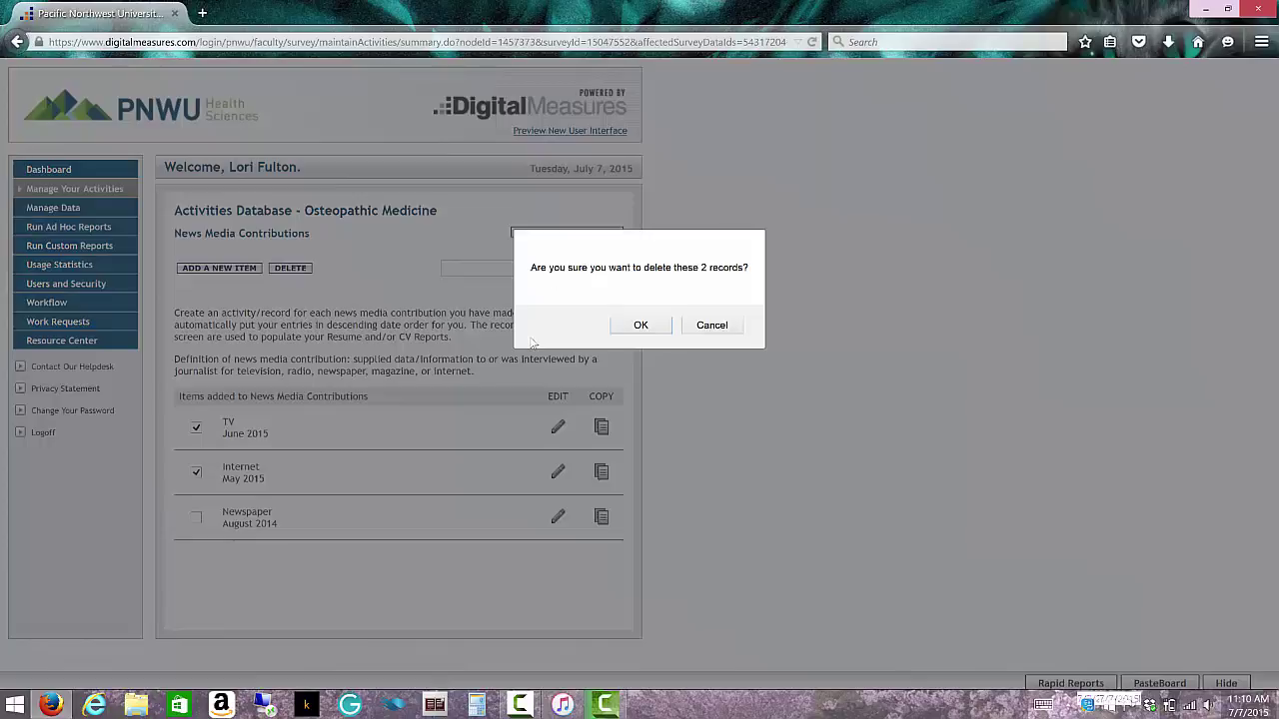
{"action": "left_click", "coordinate": [640, 331]}
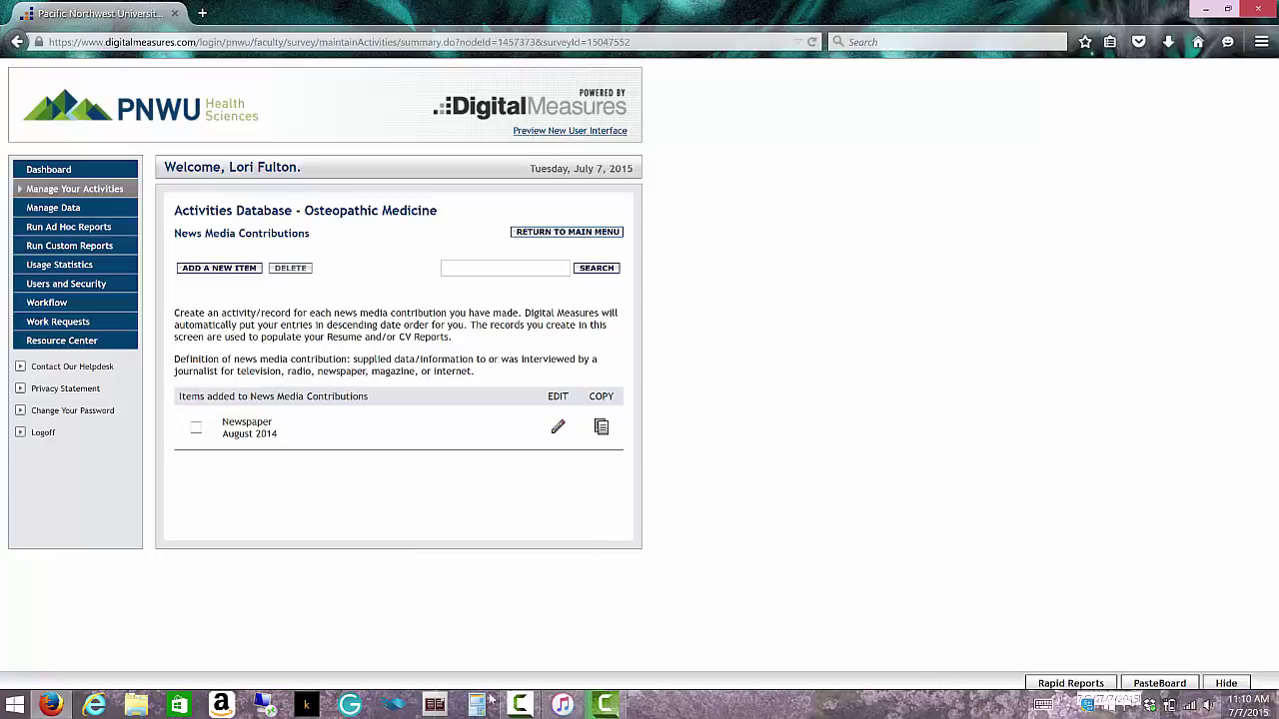
{"action": "left_click", "coordinate": [519, 705]}
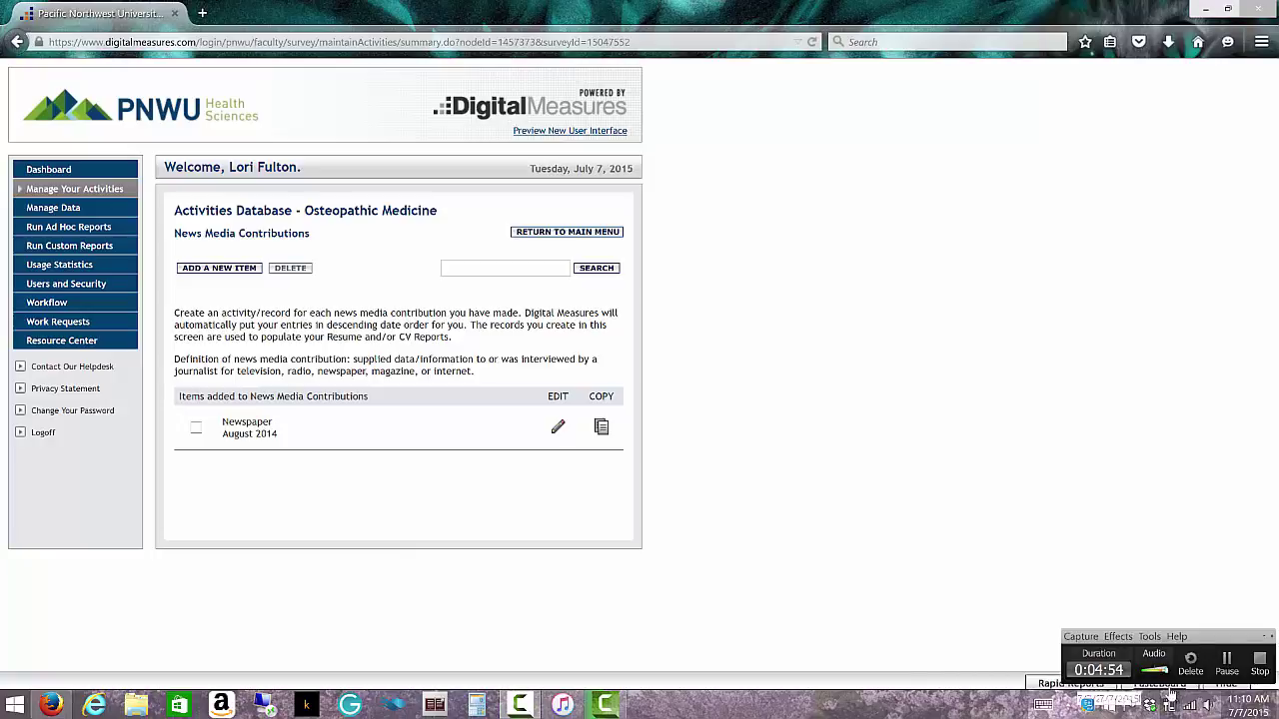